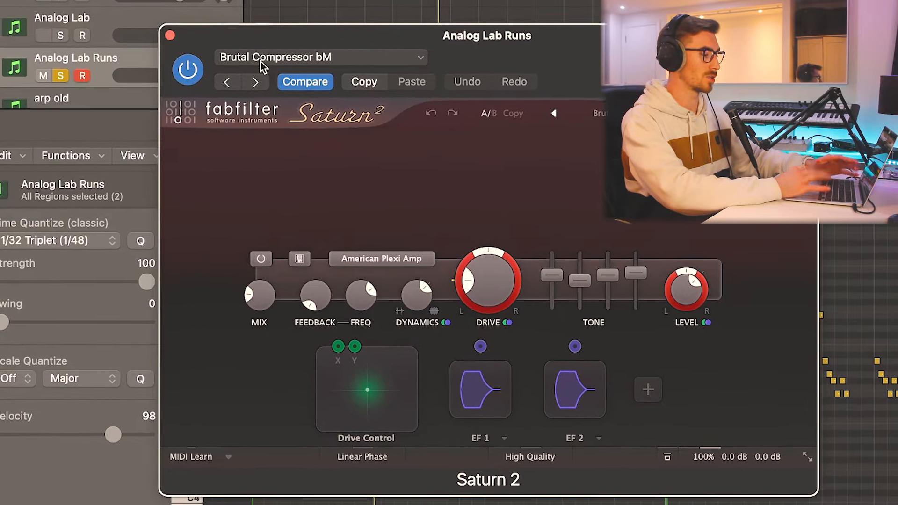
Step: Review the Saturn 2 and Portal effect settings on the Analog Lab Runs track
{"action": "left_click", "coordinate": [161, 26]}
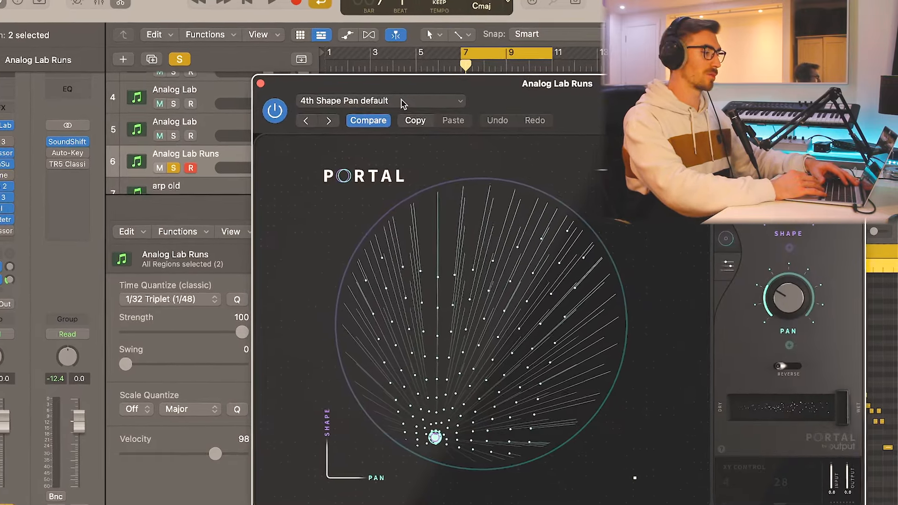
{"action": "left_click", "coordinate": [409, 107]}
{"action": "left_click", "coordinate": [539, 93]}
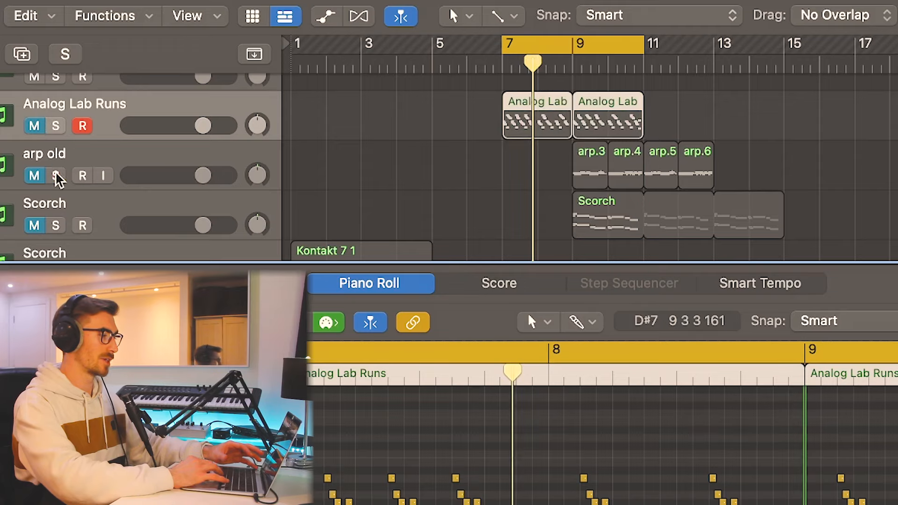
Step: Solo the arp old track and move the cycle range to bars 9 to 13
{"action": "left_click", "coordinate": [55, 175]}
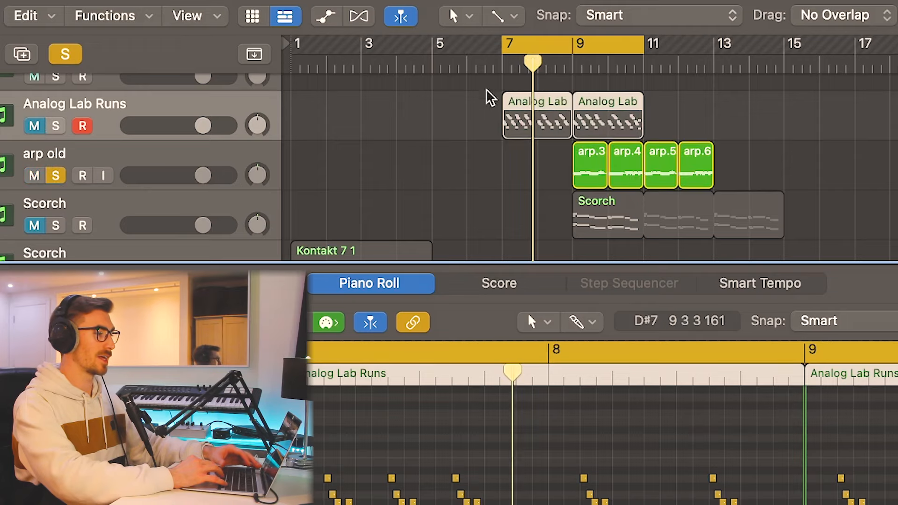
{"action": "left_click_drag", "start_coordinate": [564, 51], "coordinate": [635, 70]}
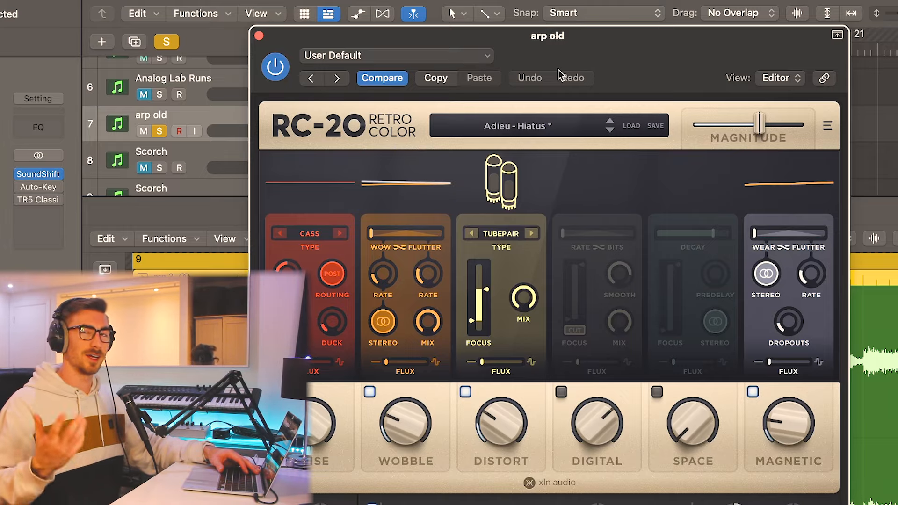
Step: Browse the RC-20 Retro Color presets on the arp old track, keeping Adieu - Hiatus
{"action": "left_click", "coordinate": [515, 125]}
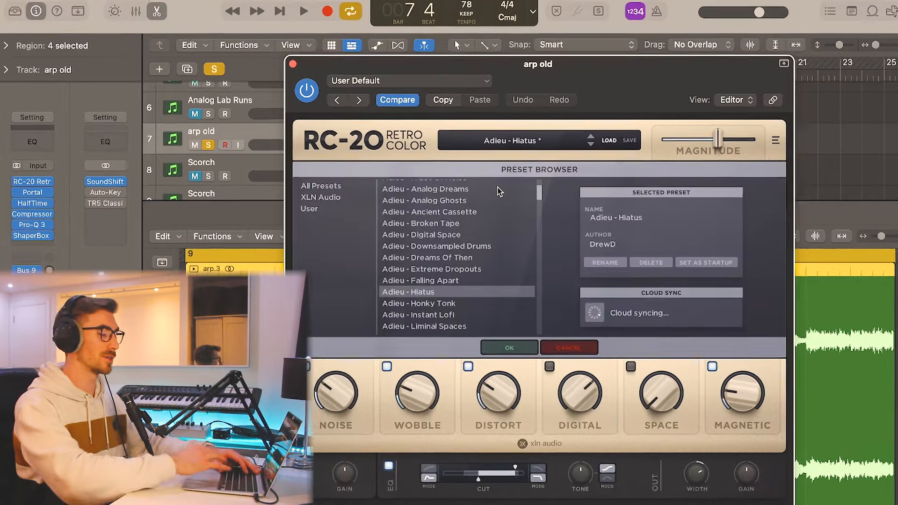
{"action": "scroll", "coordinate": [421, 248], "scroll_direction": "down", "scroll_amount": 1}
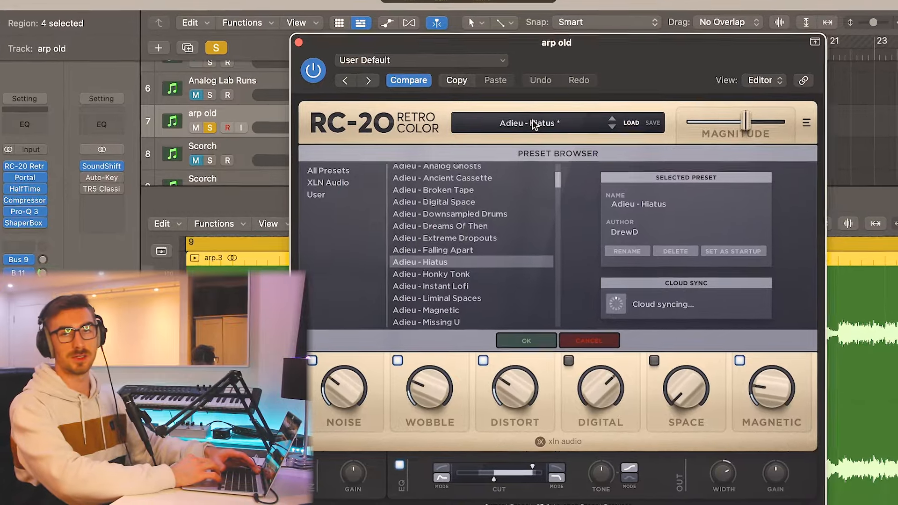
{"action": "left_click", "coordinate": [523, 129]}
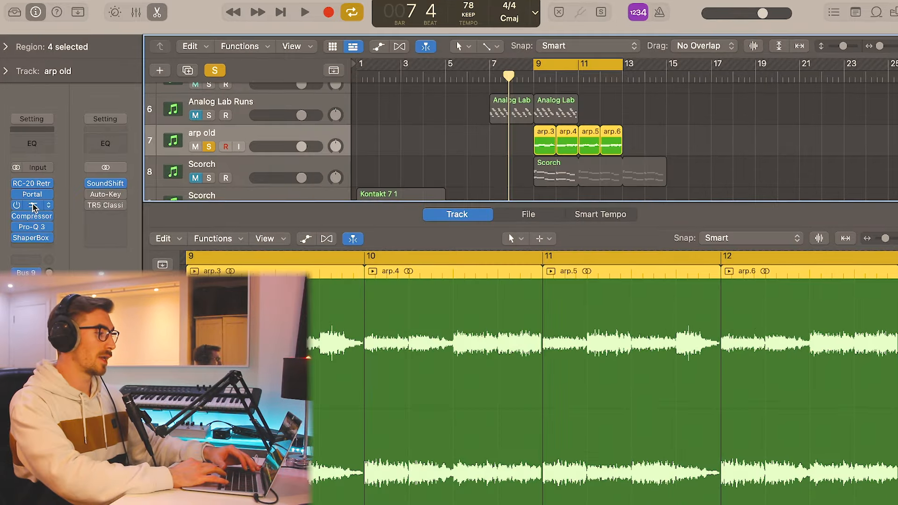
Step: Compare the arp old track with HalfTime bypassed and re-enabled
{"action": "left_click", "coordinate": [35, 209]}
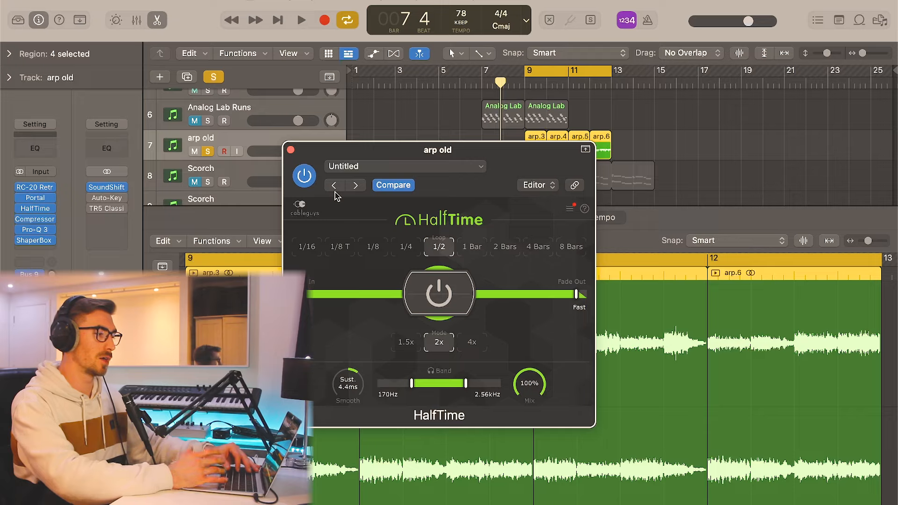
{"action": "left_click", "coordinate": [310, 178]}
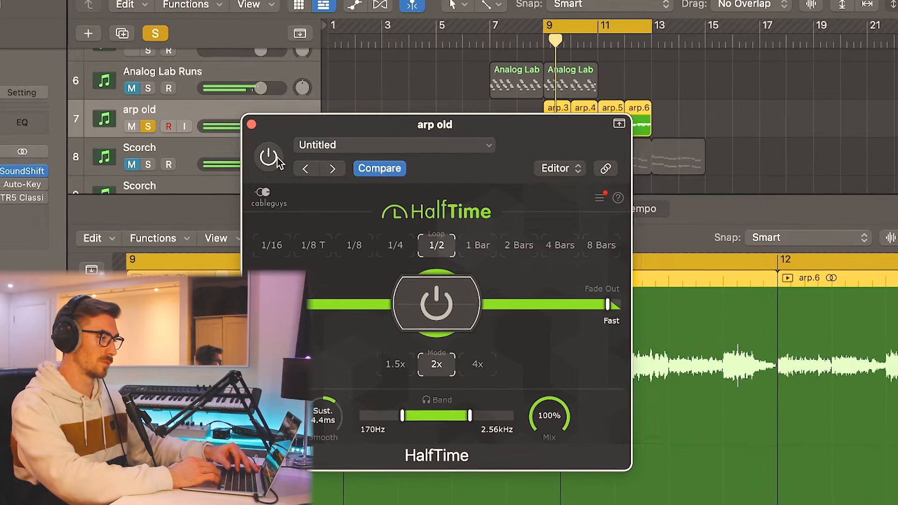
{"action": "left_click", "coordinate": [272, 159]}
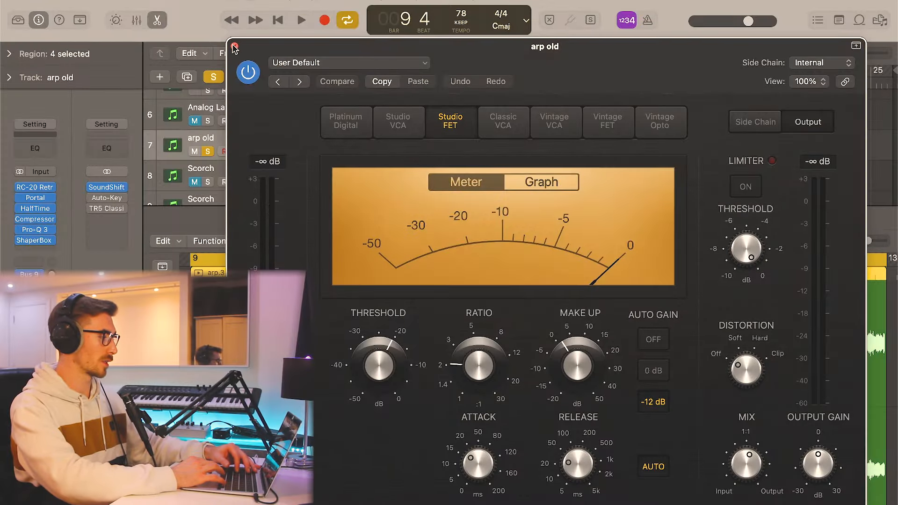
Step: Play the arp old track while examining its Pro-Q 3 equalizer curve
{"action": "left_click", "coordinate": [234, 47]}
{"action": "left_click", "coordinate": [35, 230]}
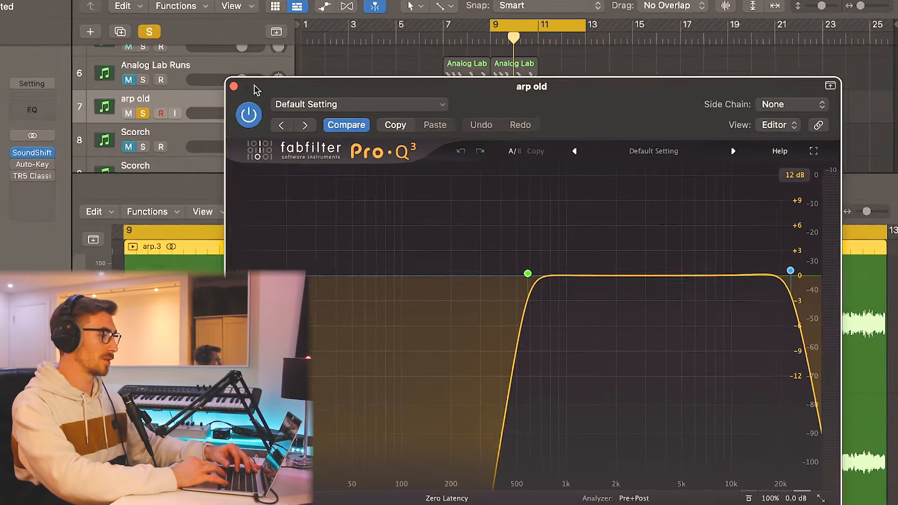
{"action": "key", "text": "space"}
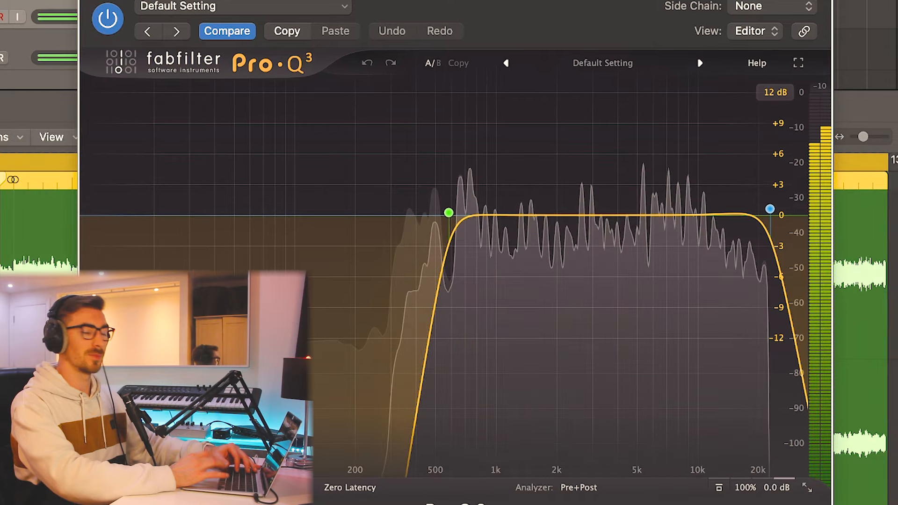
{"action": "key", "text": "space"}
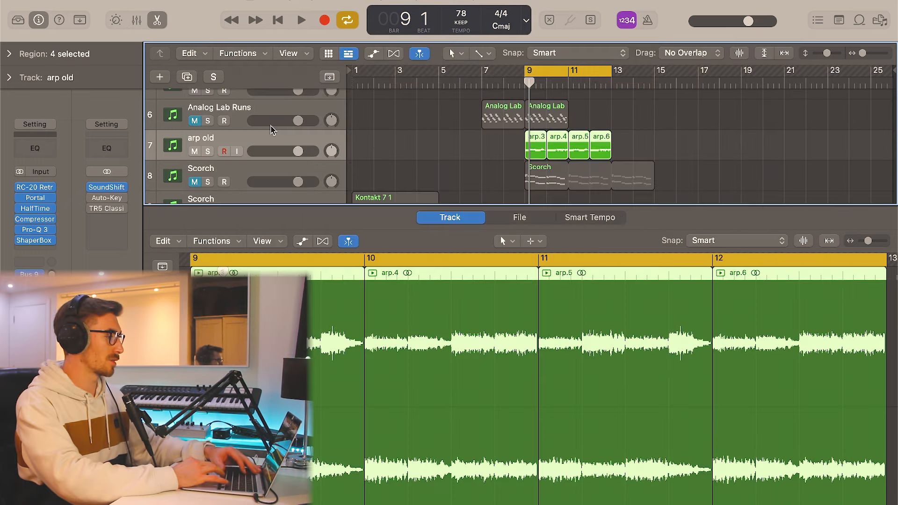
Step: Close the region editor and mute the arp old track
{"action": "key", "text": "e"}
{"action": "left_click", "coordinate": [195, 152]}
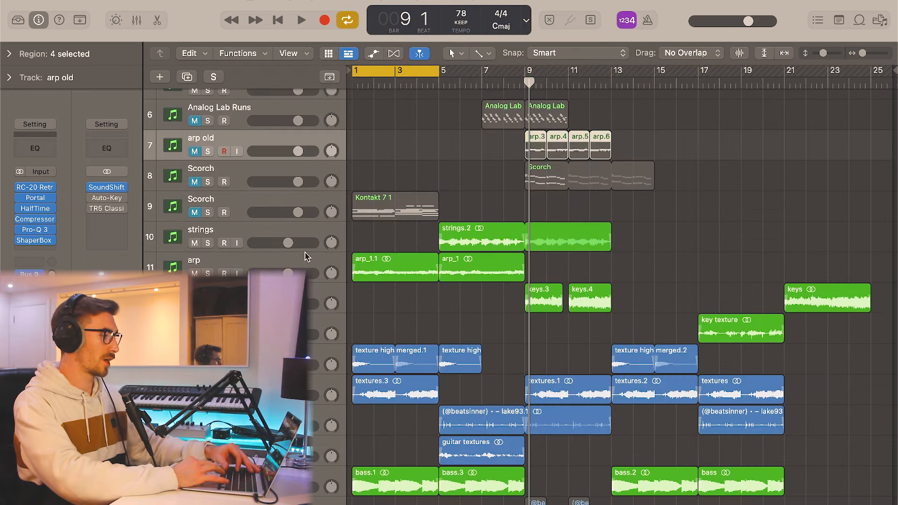
Step: Select the arp track, check its channel strip in solo and release the solo
{"action": "left_click", "coordinate": [306, 257]}
{"action": "key", "text": "s"}
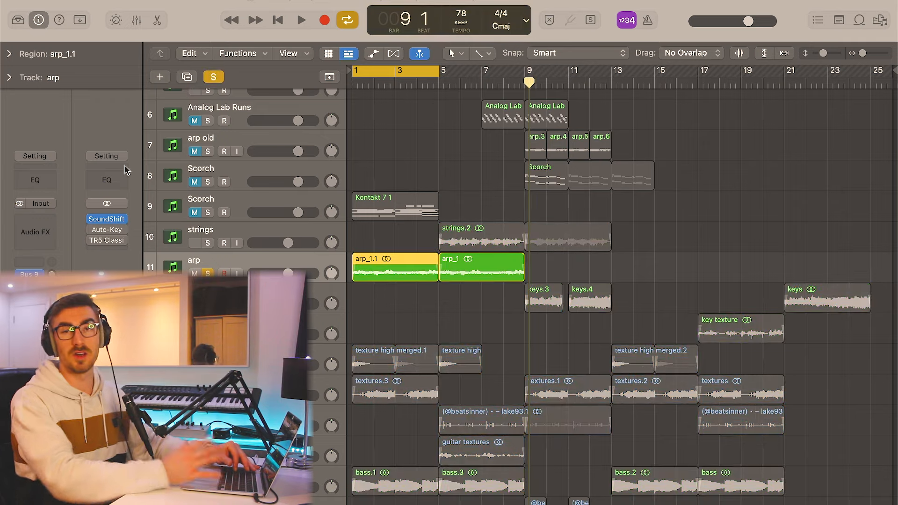
{"action": "key", "text": "s"}
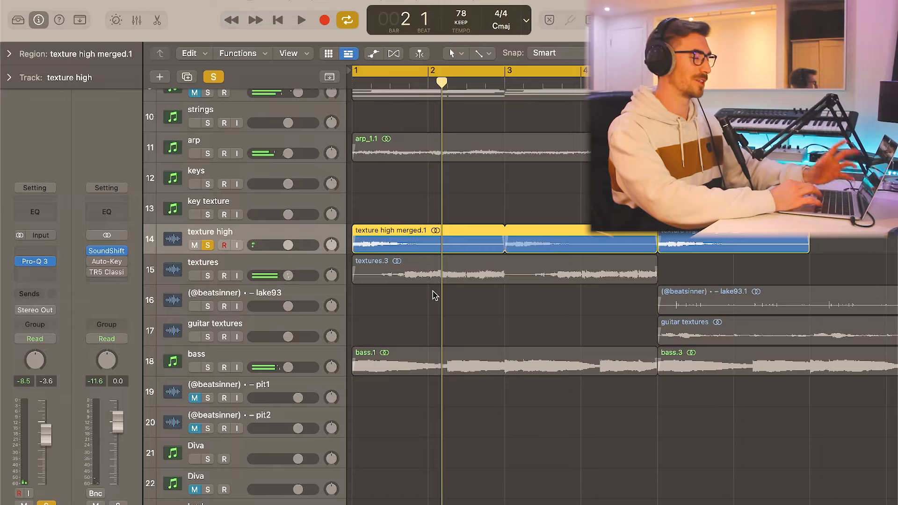
Step: Select the atom - C# Min sample track and examine its DH-Flanger settings
{"action": "scroll", "coordinate": [433, 297], "scroll_direction": "down", "scroll_amount": 10}
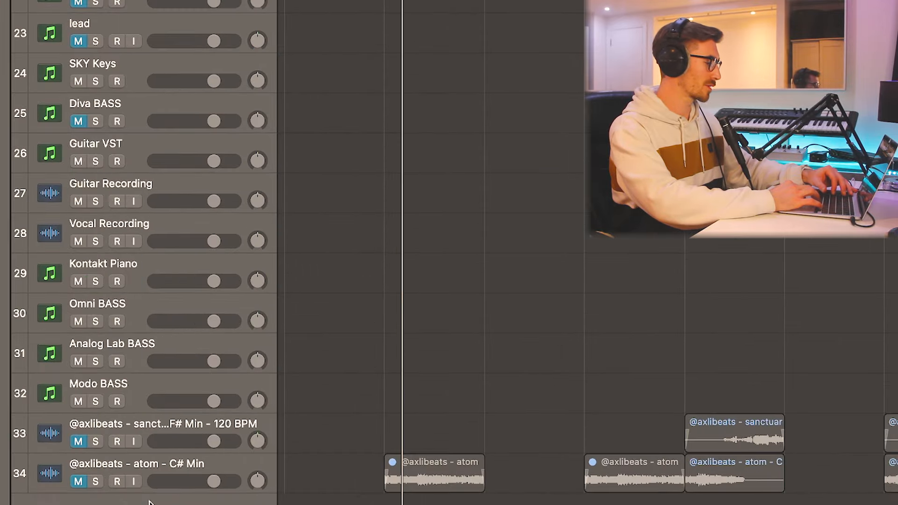
{"action": "left_click", "coordinate": [159, 458]}
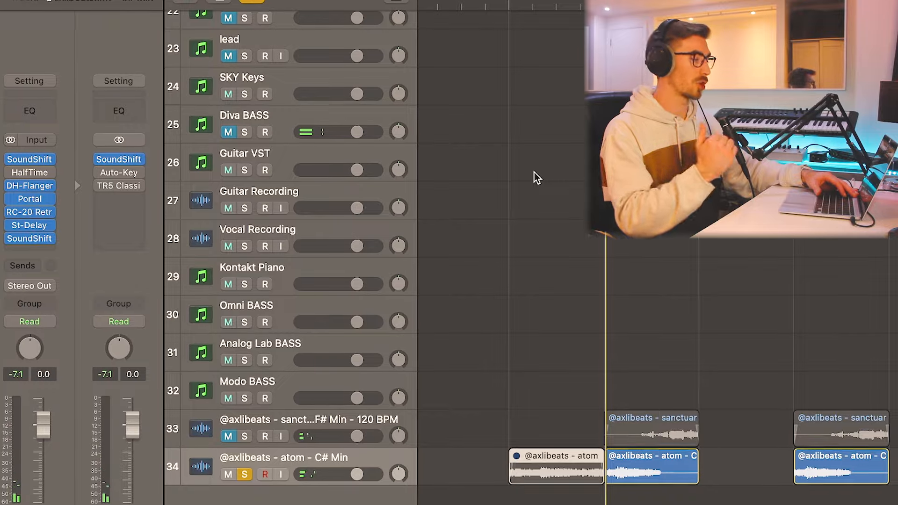
{"action": "left_click", "coordinate": [30, 185]}
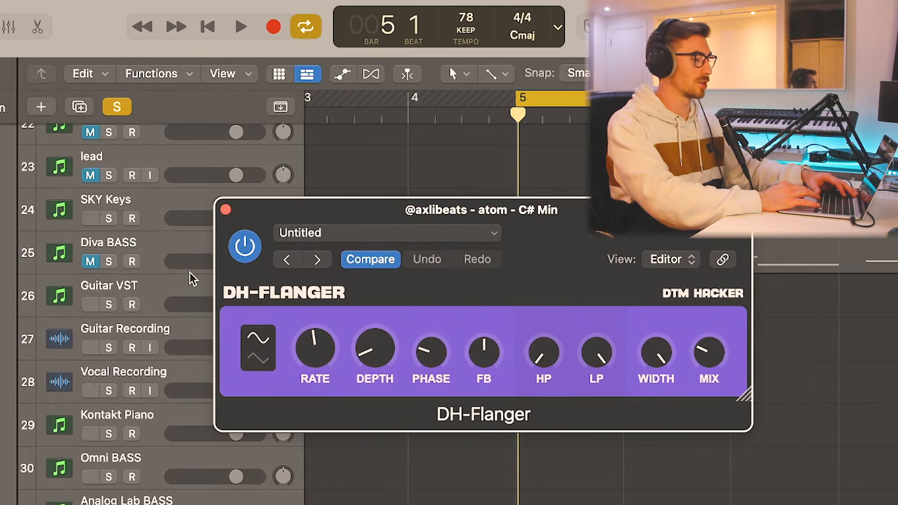
{"action": "left_click", "coordinate": [225, 210]}
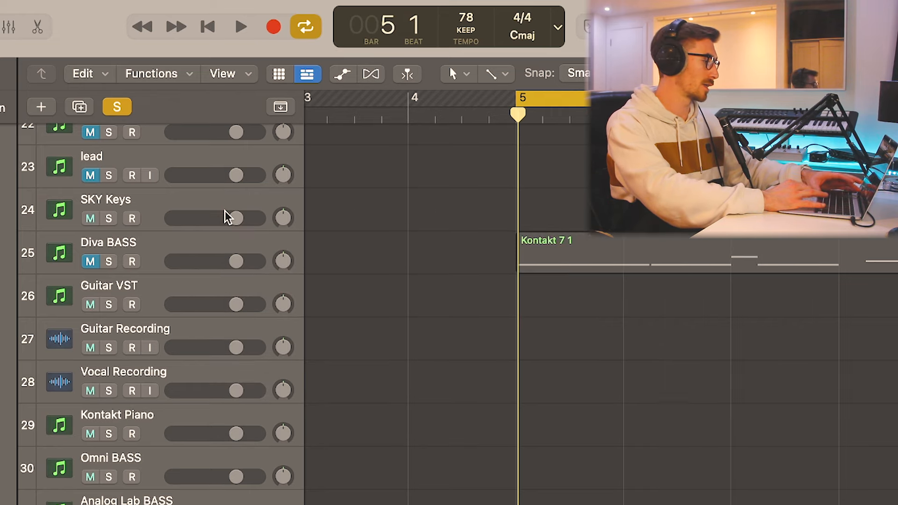
Step: Examine the RC-20 Retro Color, stereo delay and final SoundShift effects on the atom - C# Min track
{"action": "left_click", "coordinate": [35, 251]}
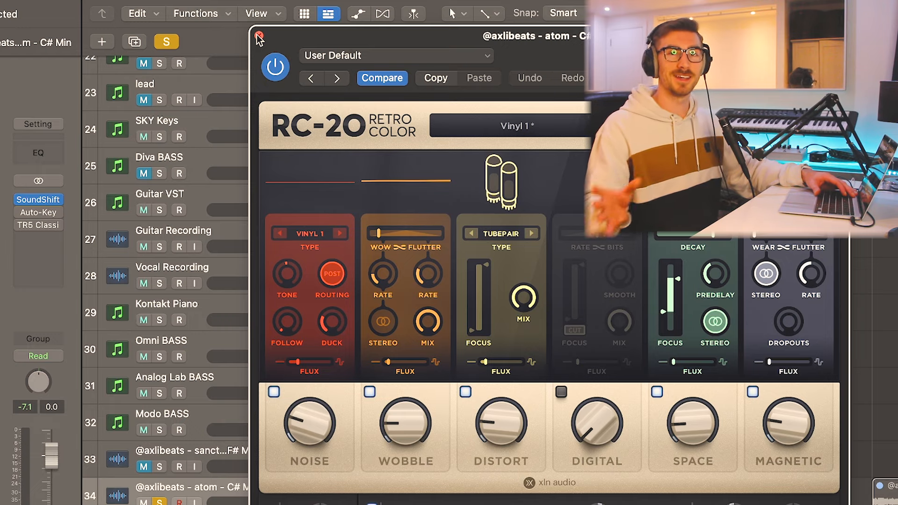
{"action": "left_click", "coordinate": [259, 36]}
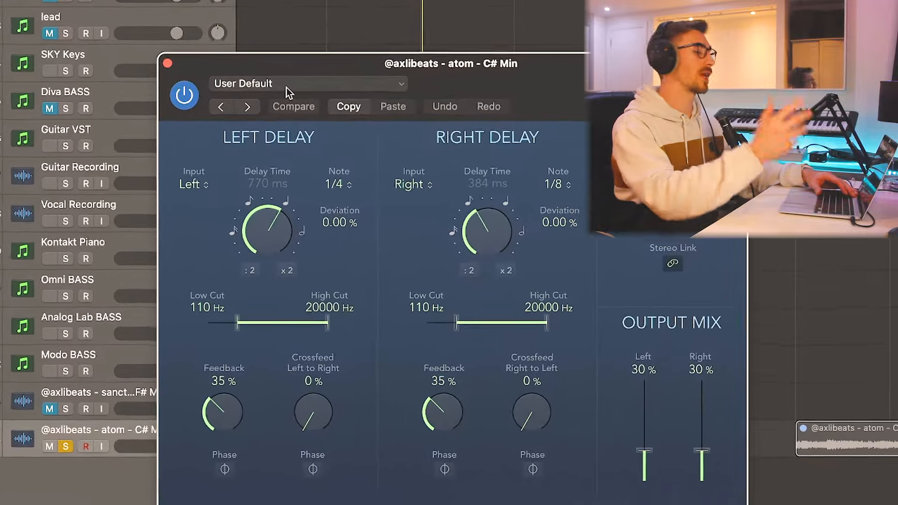
{"action": "left_click", "coordinate": [113, 25]}
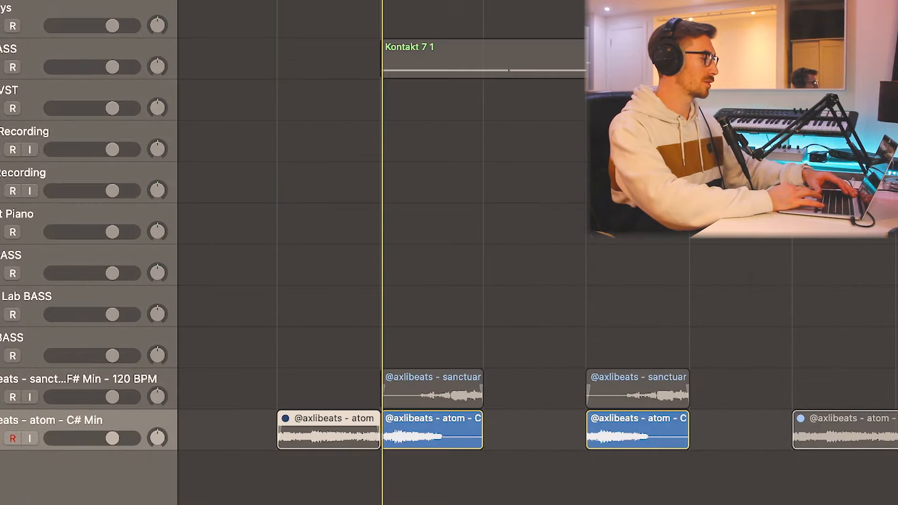
{"action": "left_click", "coordinate": [29, 207]}
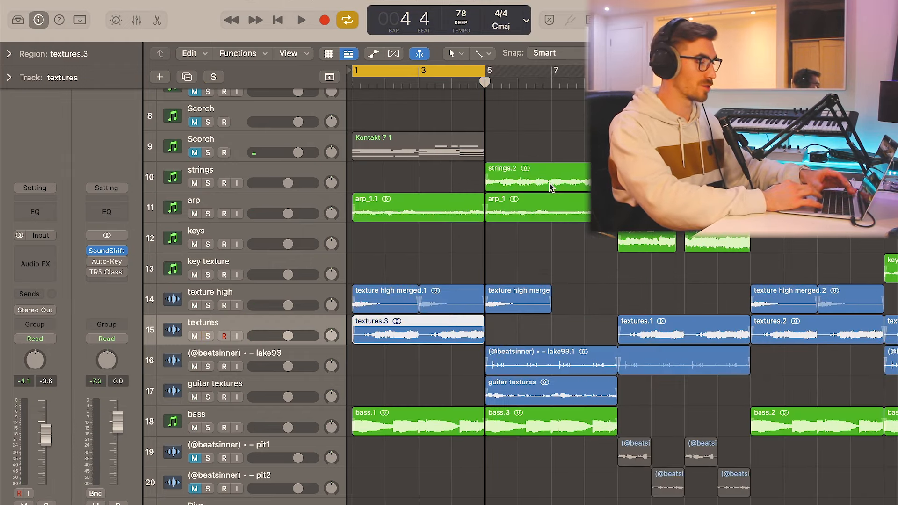
Step: Move the cycle range to start at bar 5 and play the F# Min 120 BPM sanctuary sample track in solo
{"action": "scroll", "coordinate": [589, 246], "scroll_direction": "down", "scroll_amount": 10}
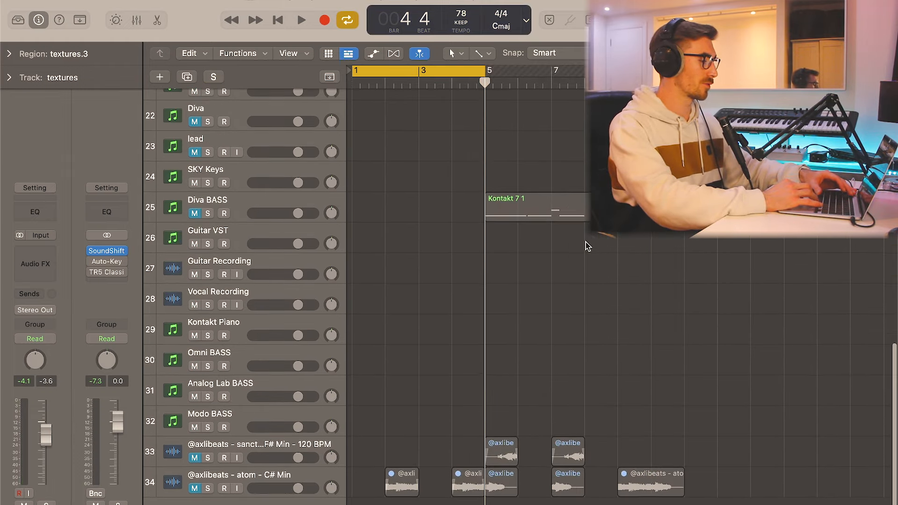
{"action": "left_click_drag", "start_coordinate": [358, 70], "coordinate": [477, 69]}
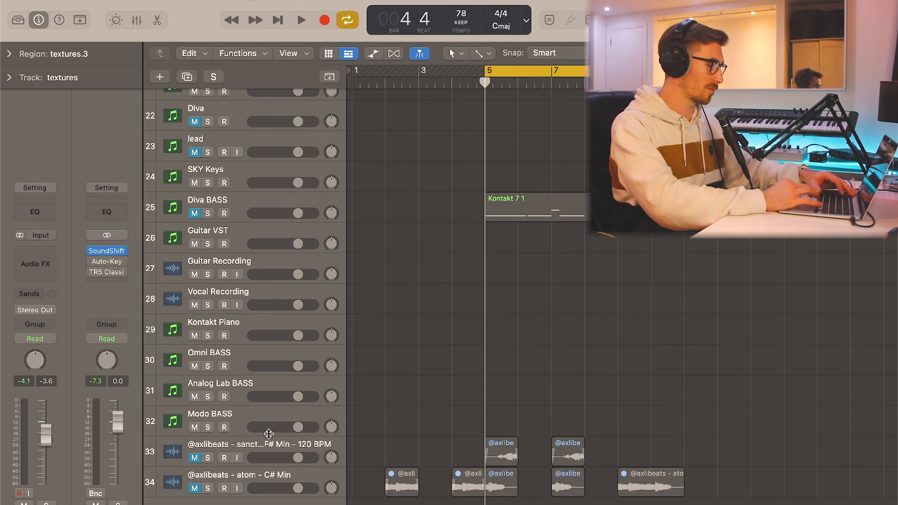
{"action": "left_click", "coordinate": [266, 441]}
{"action": "key", "text": "s"}
{"action": "key", "text": "space"}
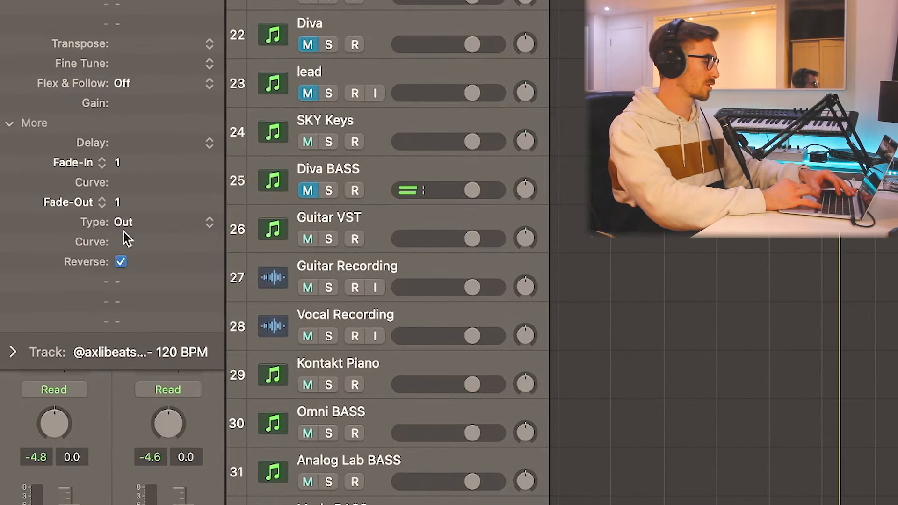
Step: Turn off Reverse for the two selected sanctuary regions and collapse the region parameters
{"action": "left_click", "coordinate": [121, 262]}
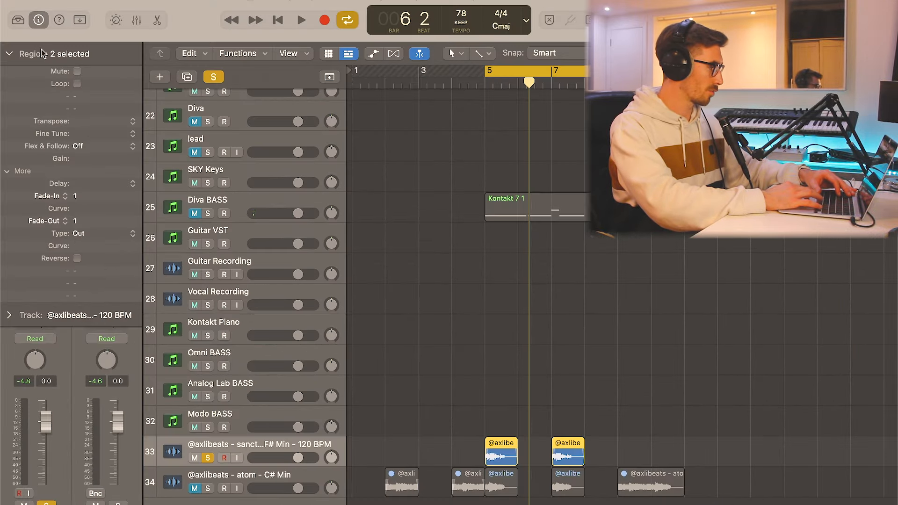
{"action": "left_click", "coordinate": [42, 53]}
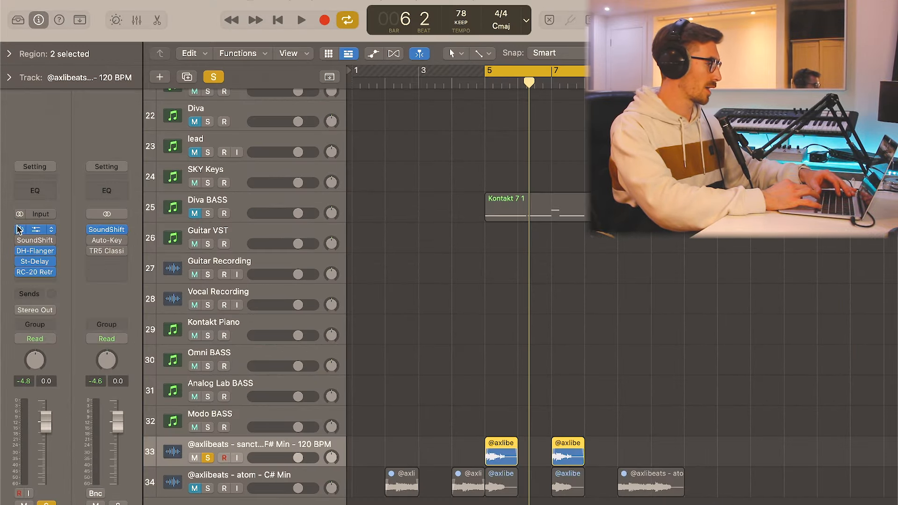